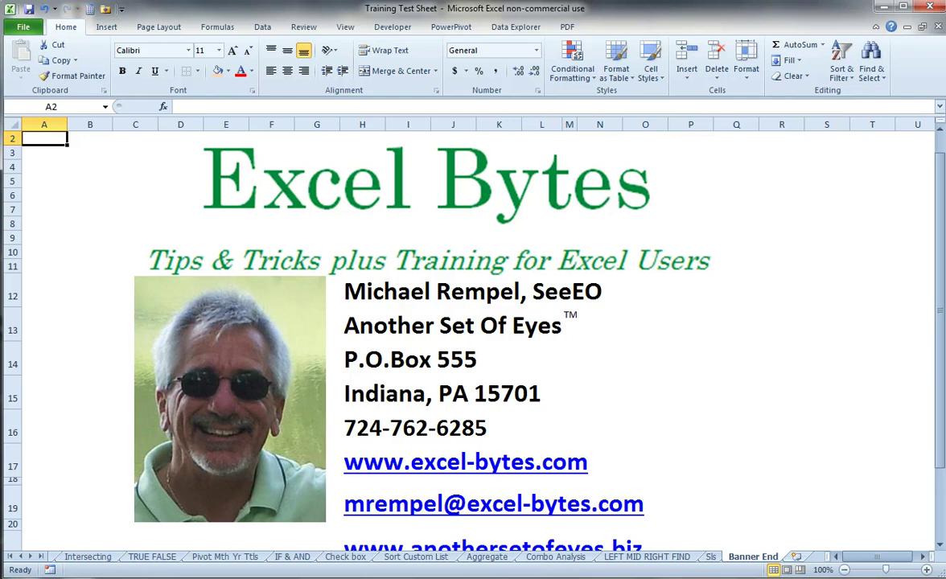
# - On the Sls sheet, convert the range A1:D7 into a table with headers
pyautogui.click(711, 557)
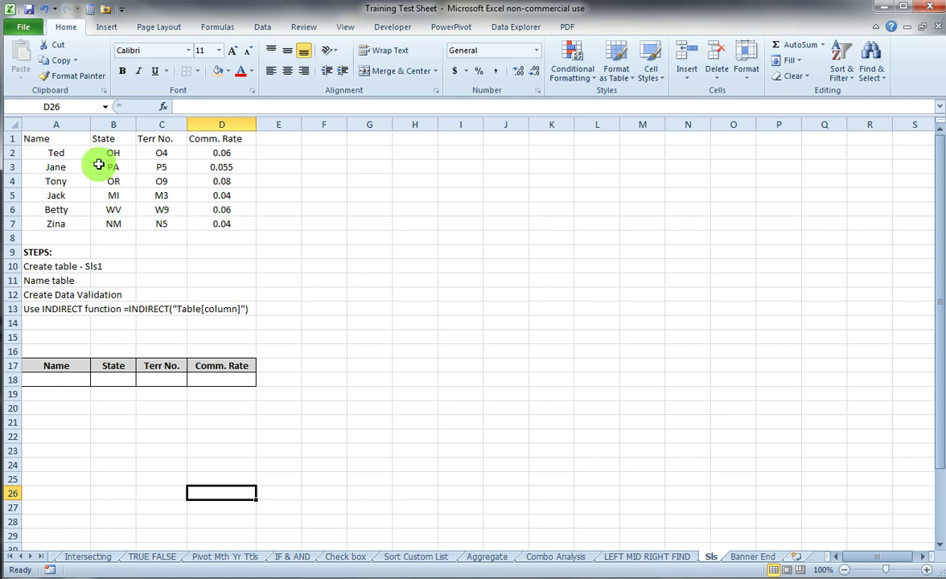
pyautogui.moveTo(60, 141); pyautogui.dragTo(222, 222)
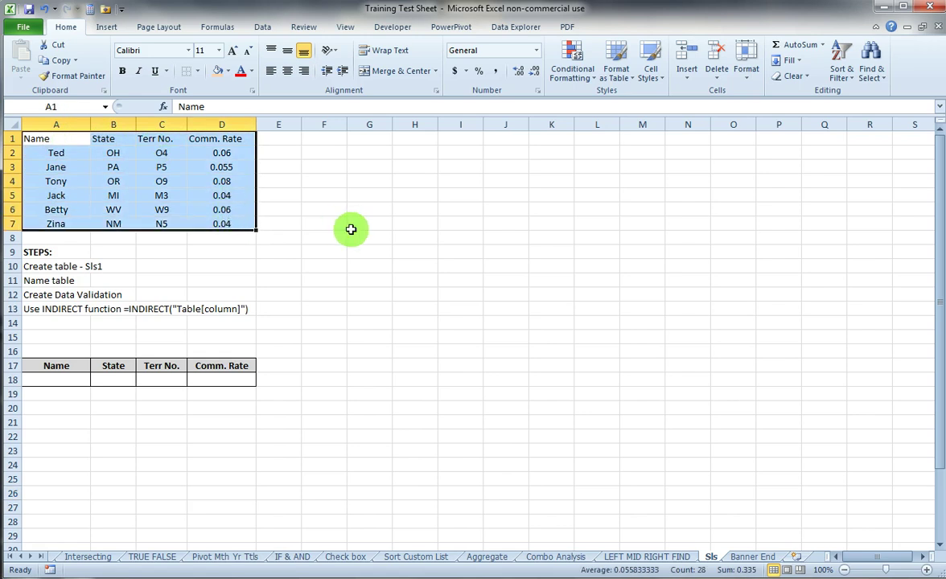
pyautogui.hotkey('ctrl', 't')
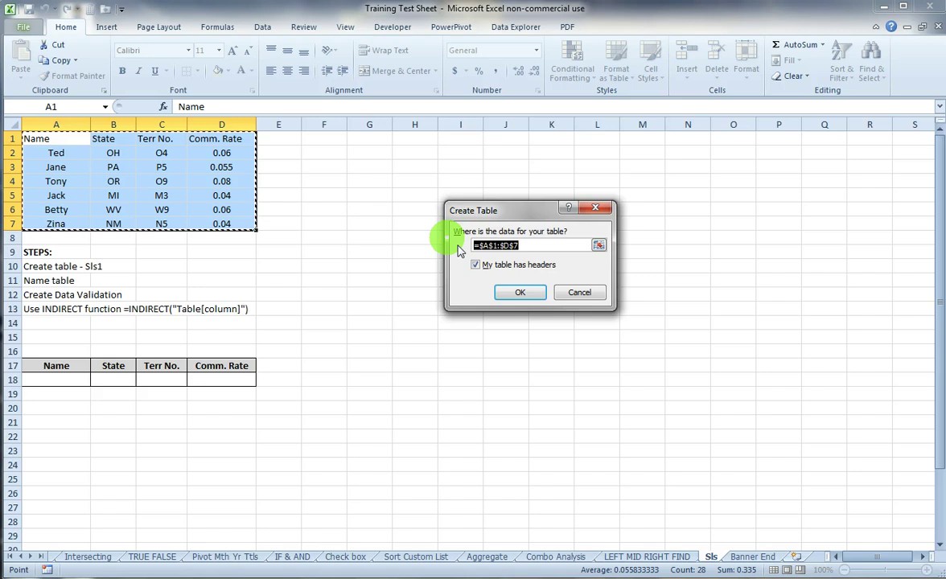
pyautogui.moveTo(490, 206); pyautogui.dragTo(358, 212)
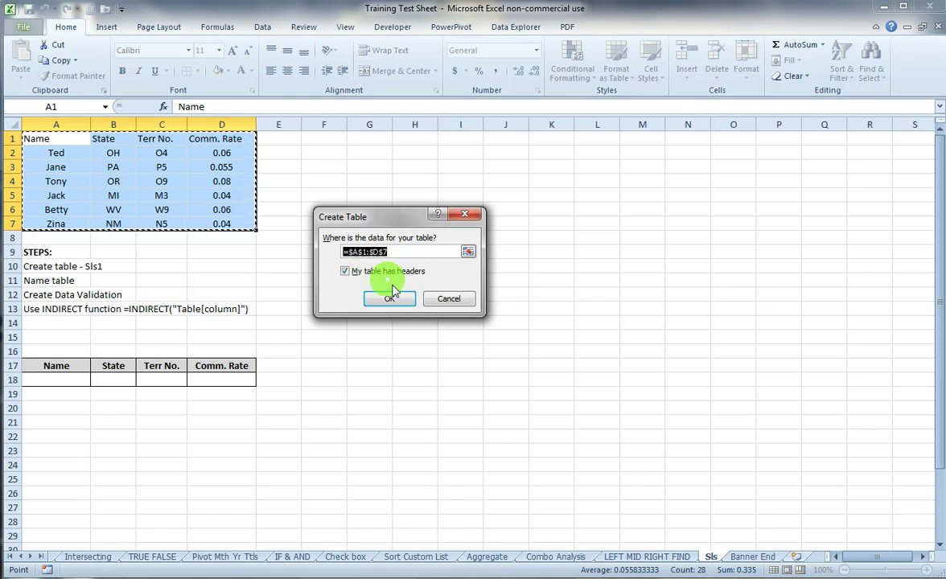
pyautogui.click(391, 299)
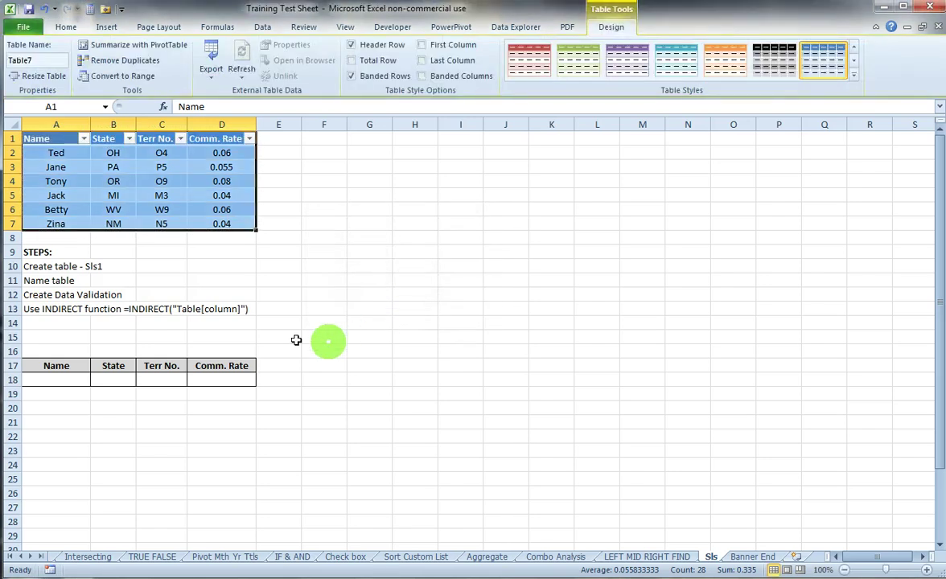
# - Try to name the new table Sls1
pyautogui.click(605, 21)
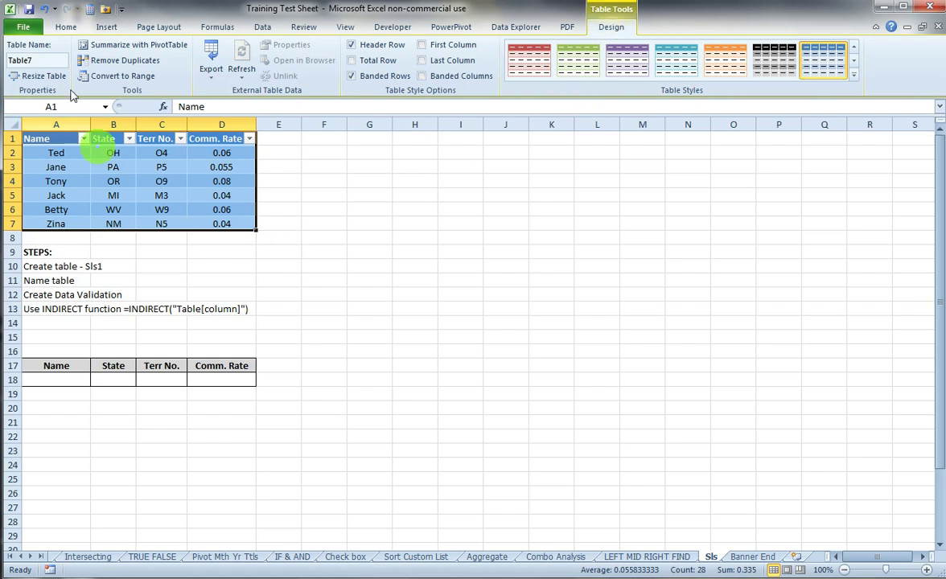
pyautogui.click(42, 62)
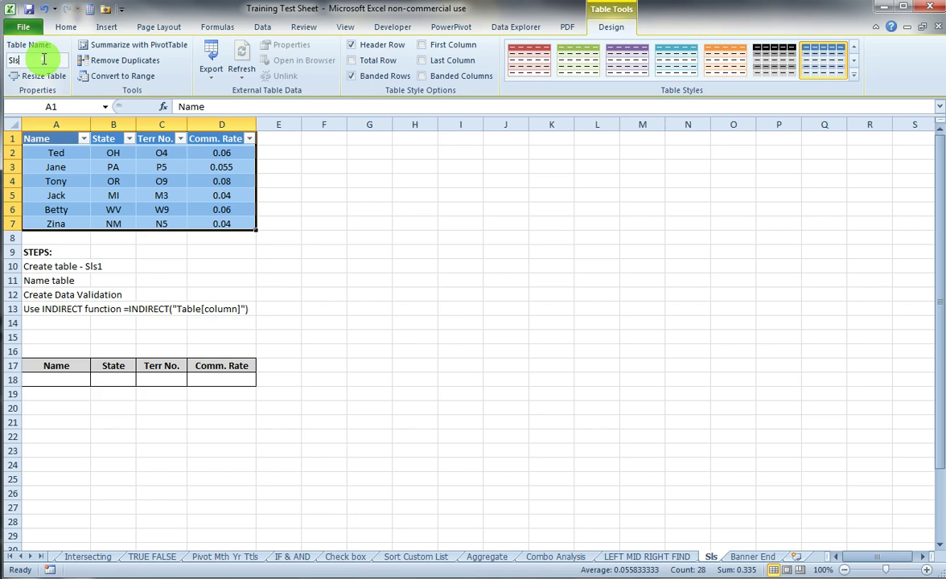
pyautogui.write('Sls1')
pyautogui.press('Return')
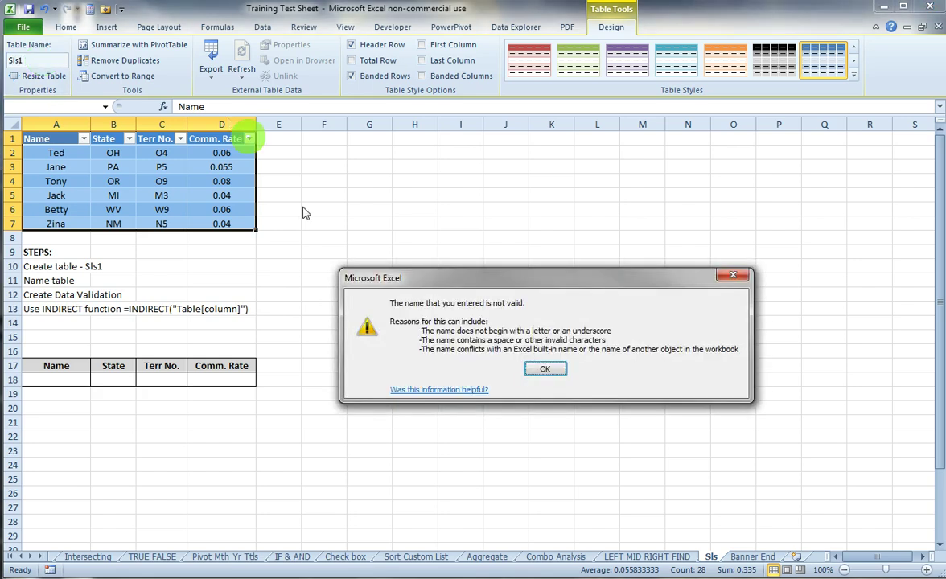
pyautogui.click(544, 370)
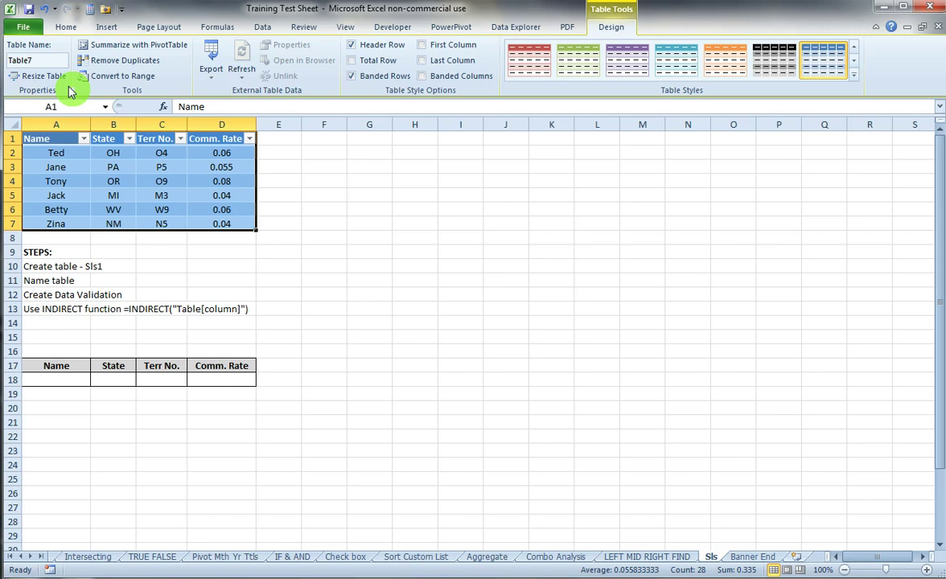
# - Name the table Sls_Tbl and check the name by selecting its data rows A2:D7
pyautogui.click(42, 60)
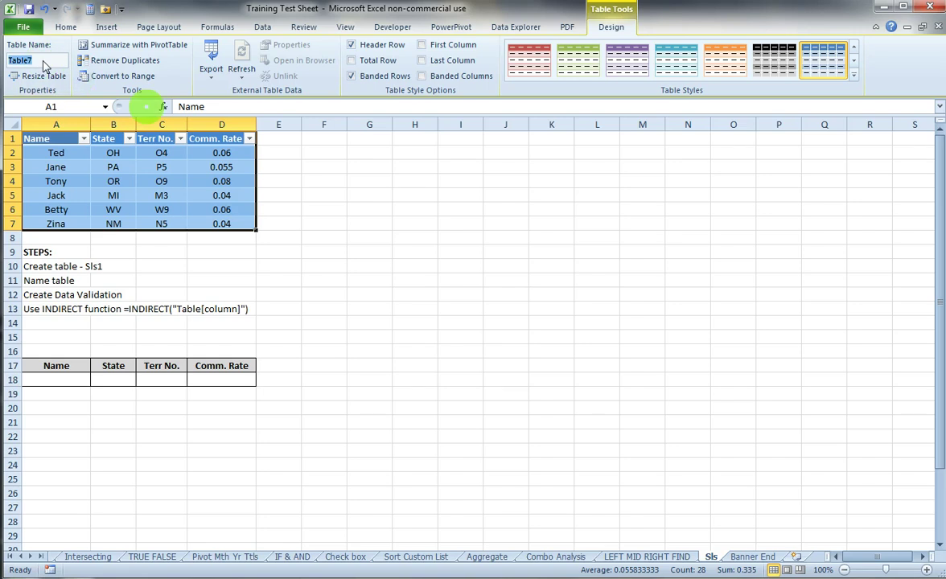
pyautogui.write('Sls_Tbl')
pyautogui.click(282, 266)
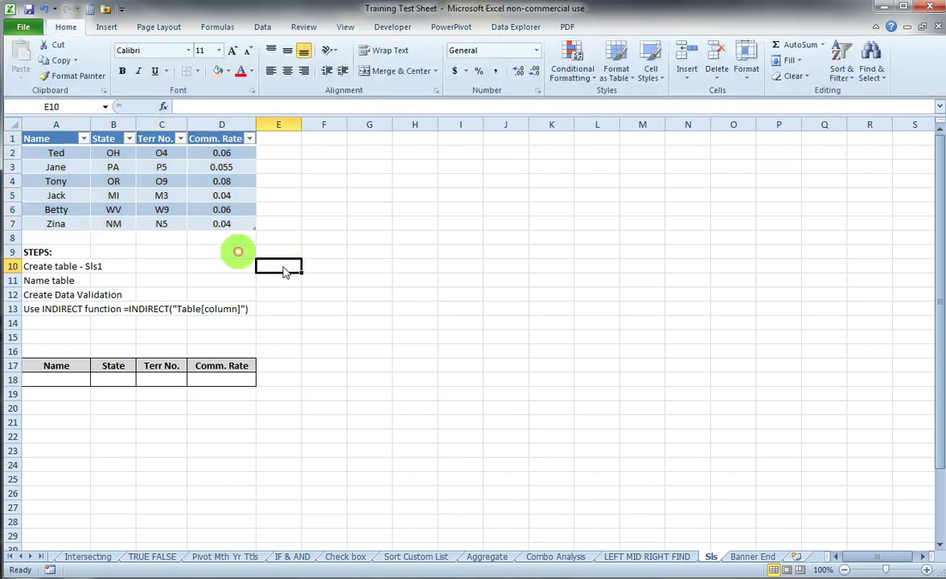
pyautogui.click(55, 153)
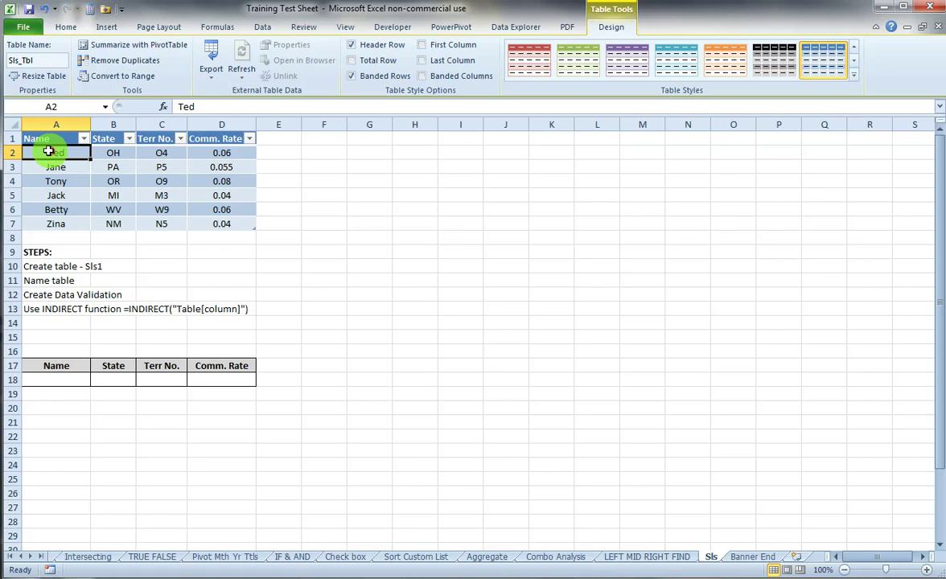
pyautogui.moveTo(54, 153); pyautogui.dragTo(247, 223)
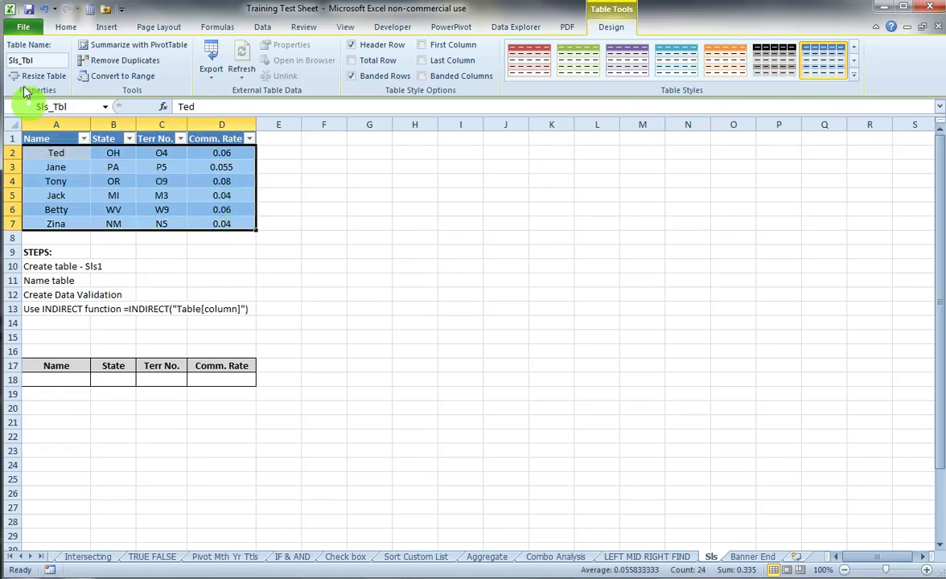
pyautogui.click(28, 61)
pyautogui.click(369, 281)
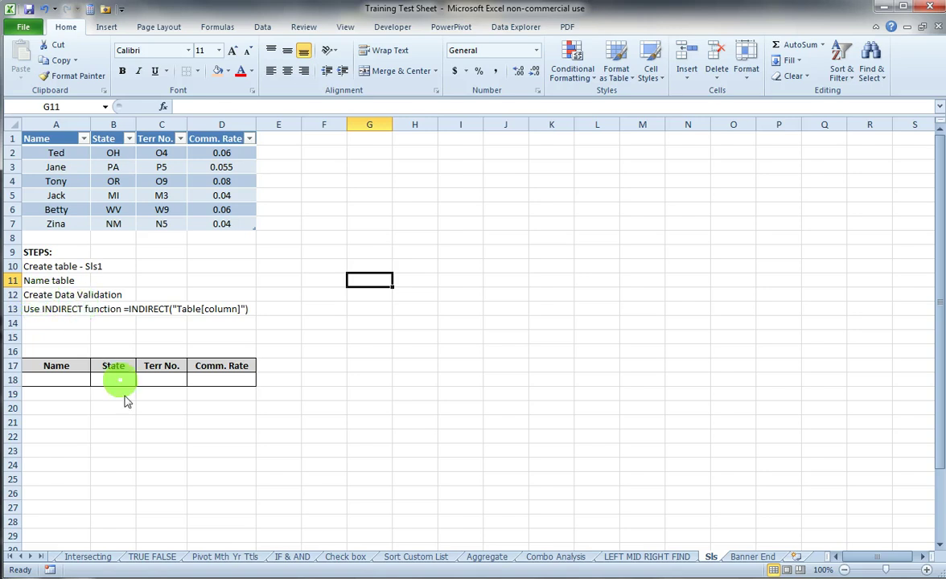
# - Add list data validation to cell A18 with the source =INDIRECT("Sls_Tbl[Name]") and check its drop-down
pyautogui.click(59, 380)
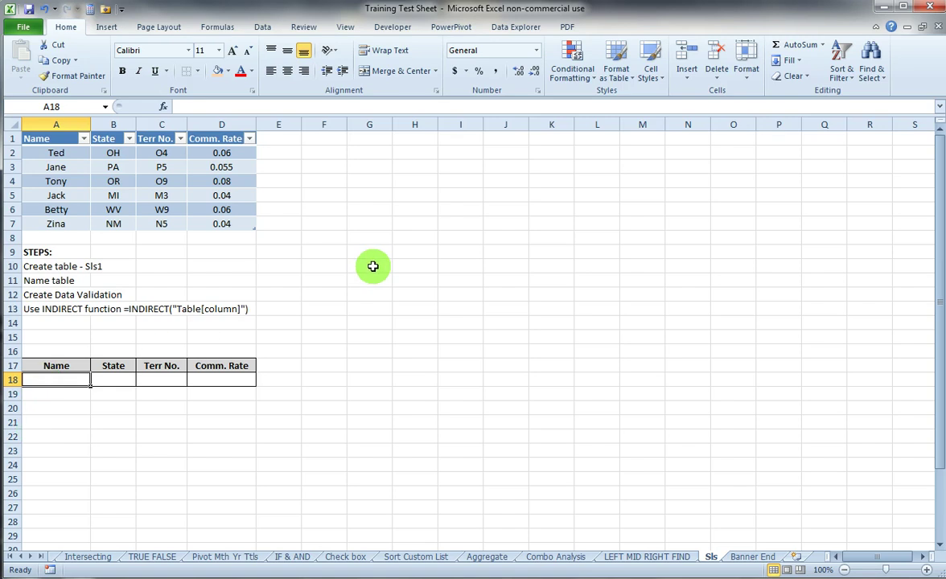
pyautogui.click(261, 27)
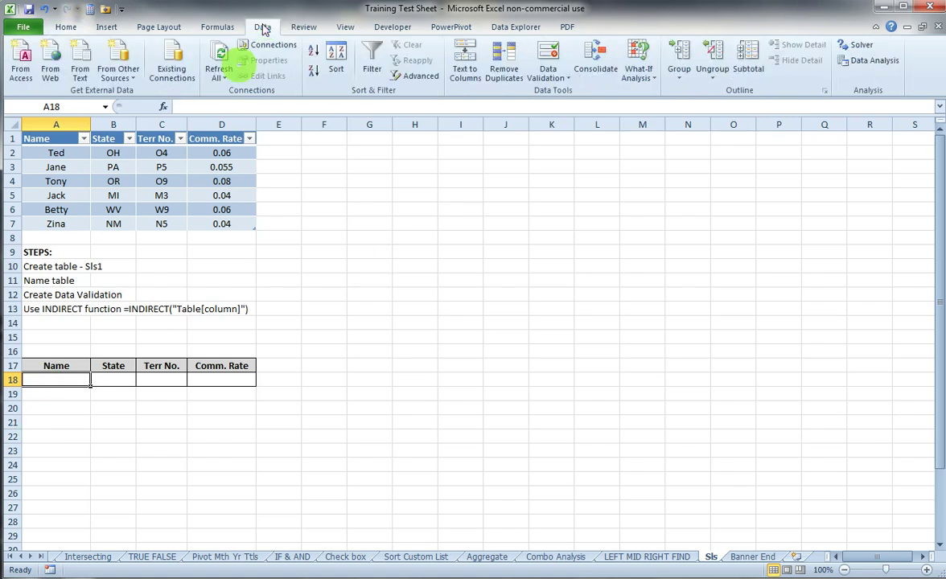
pyautogui.click(550, 61)
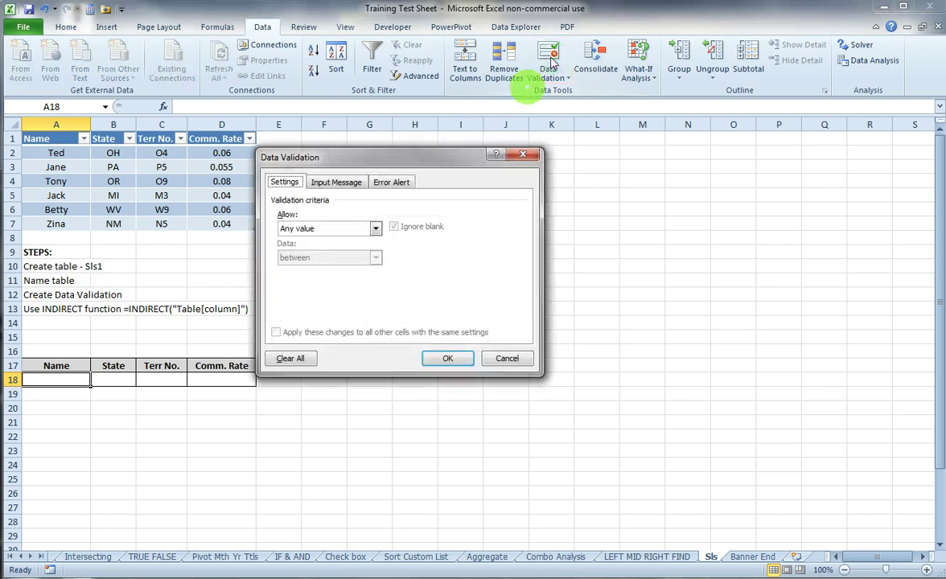
pyautogui.click(376, 231)
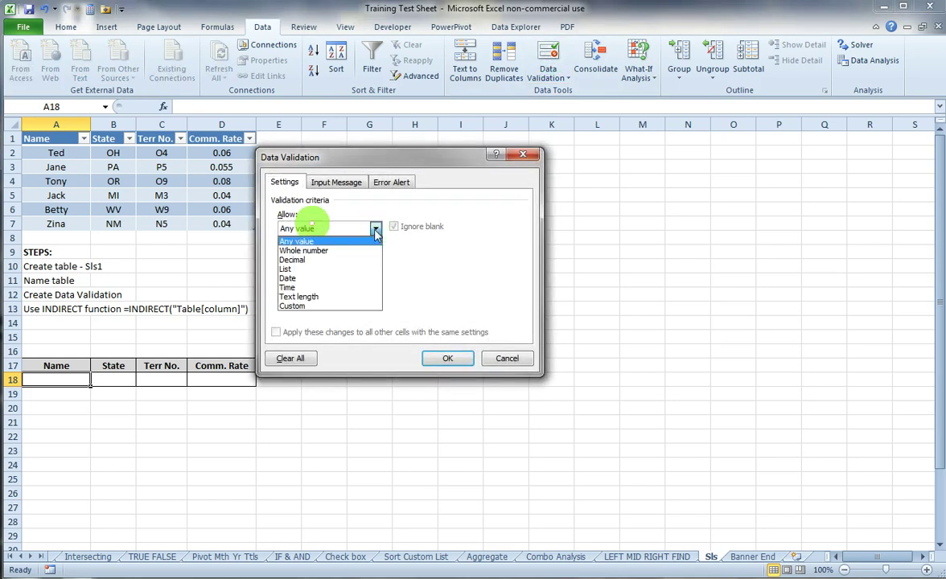
pyautogui.click(293, 270)
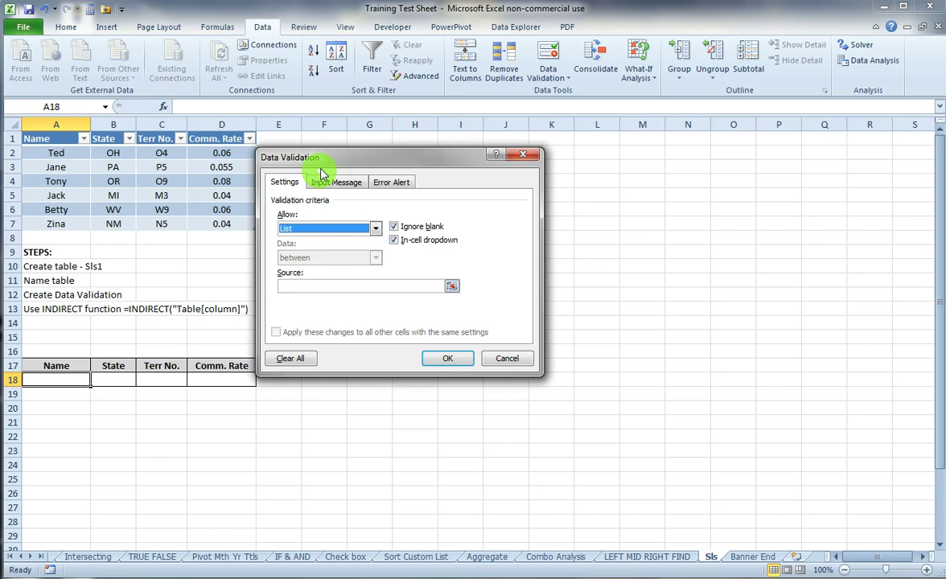
pyautogui.moveTo(331, 164); pyautogui.dragTo(417, 155)
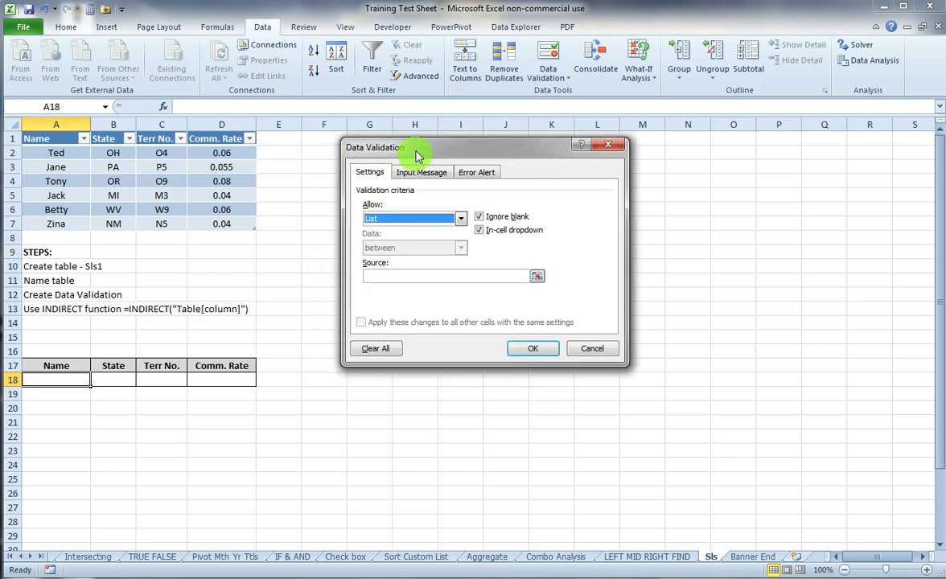
pyautogui.click(372, 275)
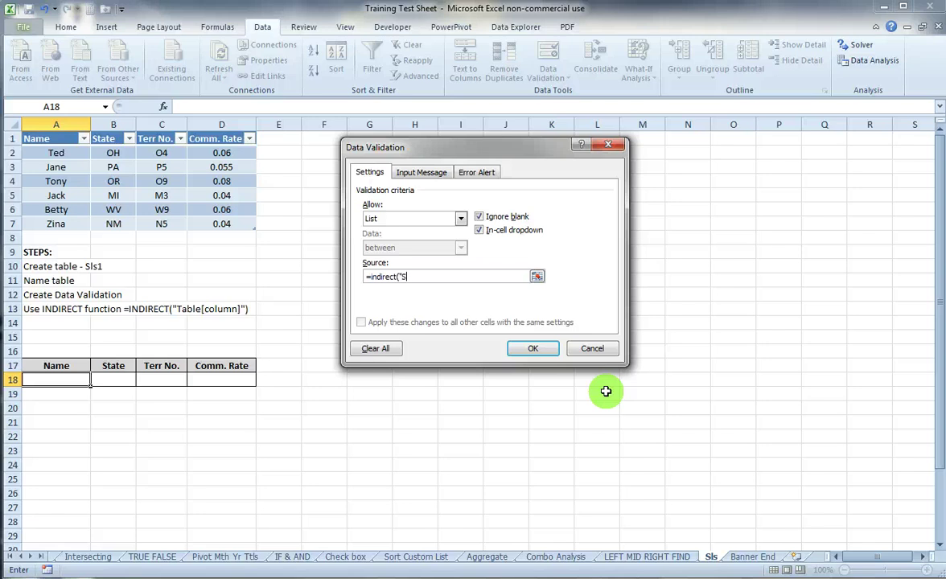
pyautogui.write('_Tbl[Name')
pyautogui.press('Return')
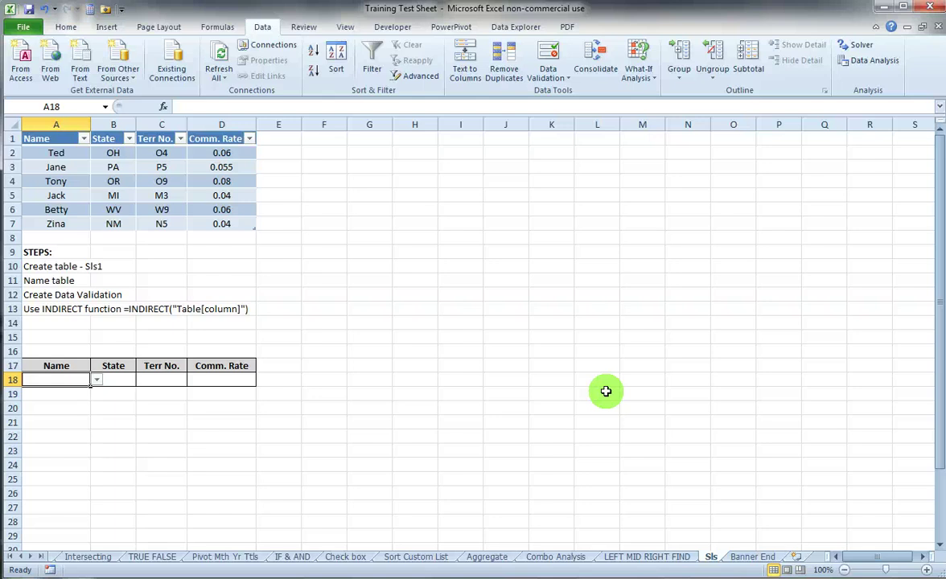
pyautogui.click(95, 380)
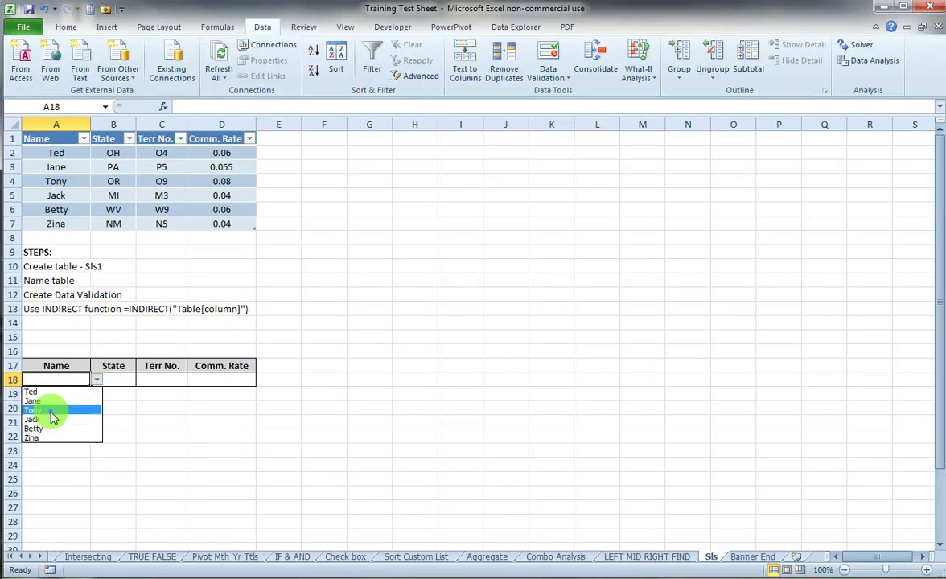
pyautogui.press('Escape')
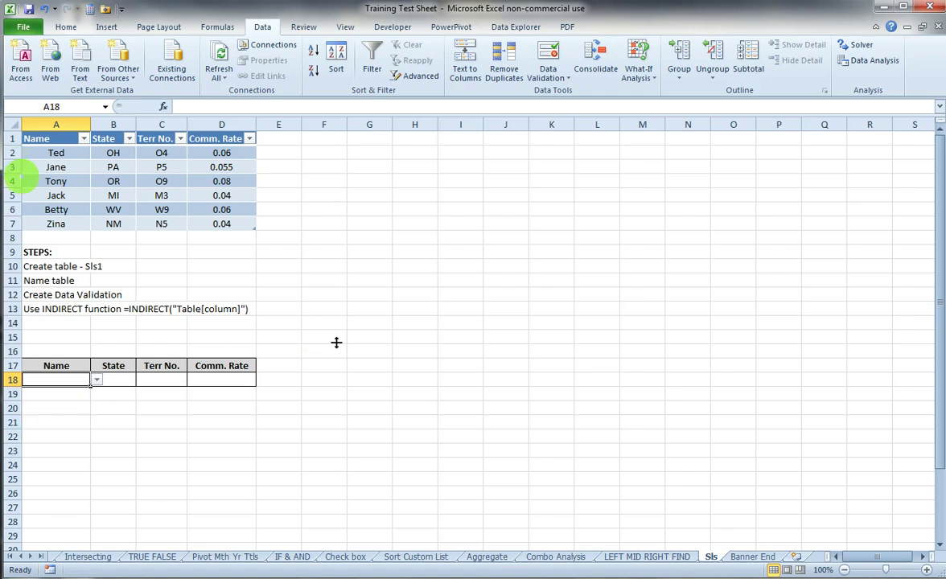
# - Insert a blank sheet row at row 4, inside the sales table
pyautogui.rightClick(12, 180)
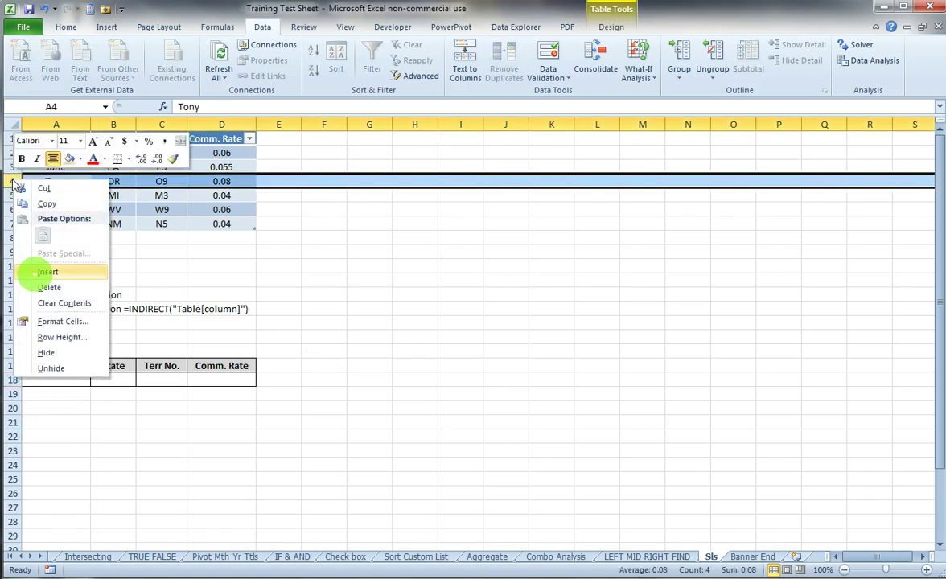
pyautogui.click(45, 269)
pyautogui.click(49, 181)
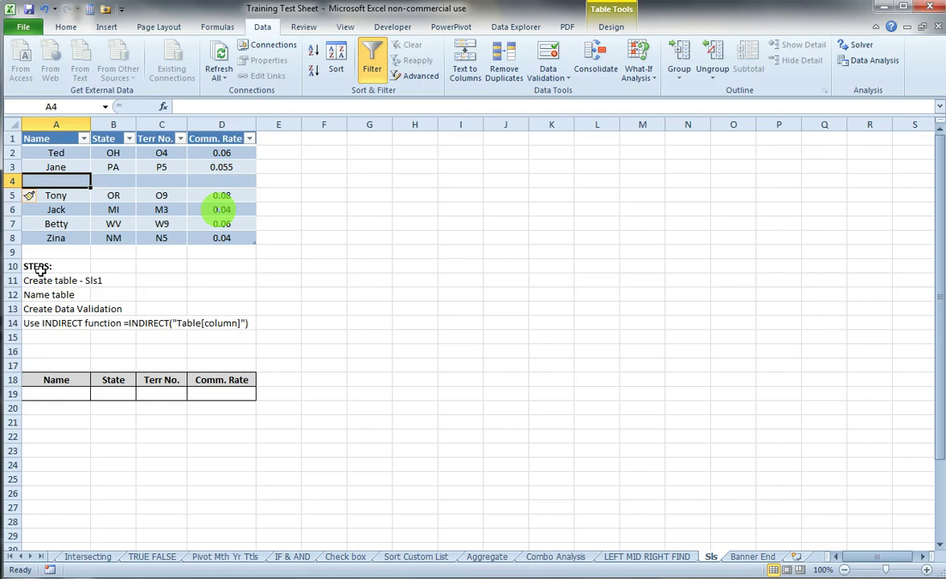
# - Fill row 4 with the salesperson's name, state WY, territory number W4 and commission rate .06
pyautogui.write('Willi')
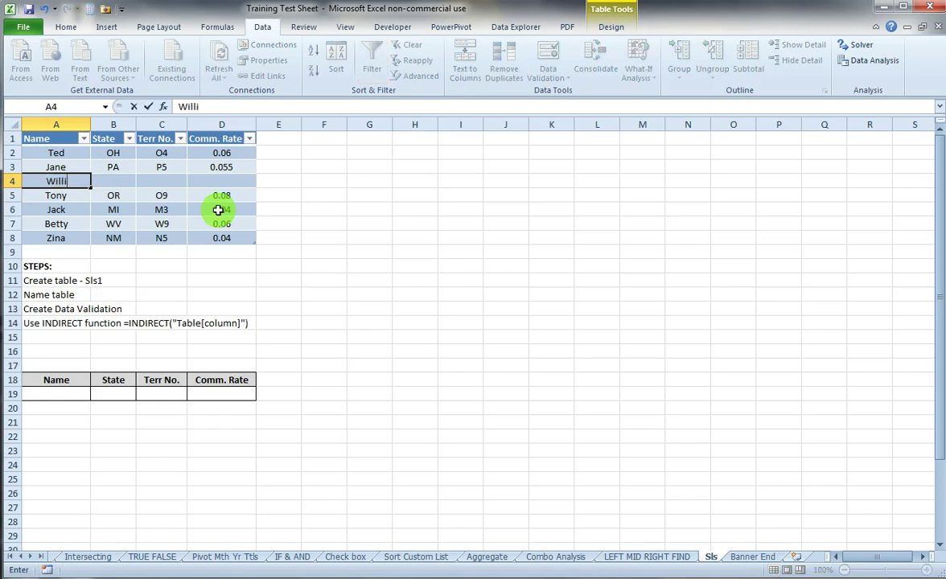
pyautogui.write('am')
pyautogui.press('Tab')
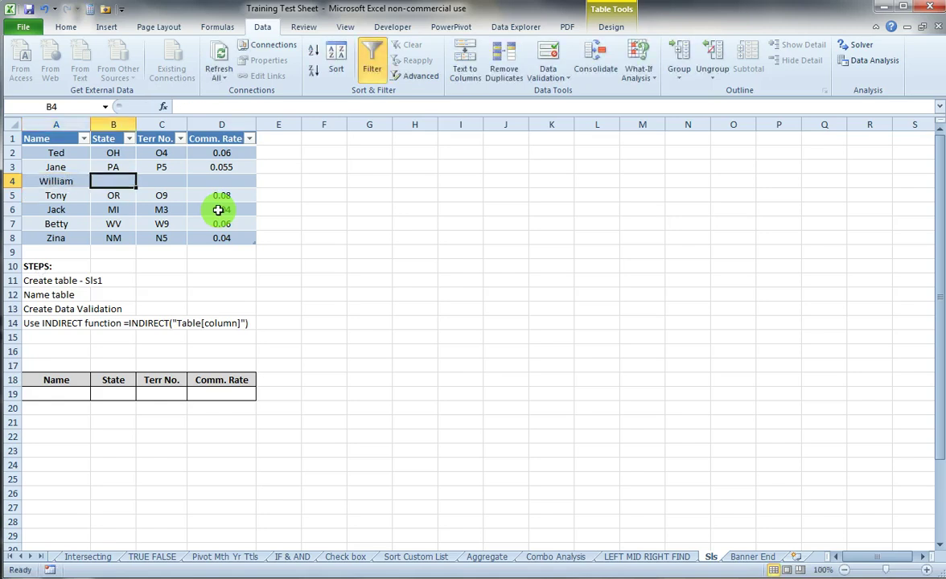
pyautogui.write('WY')
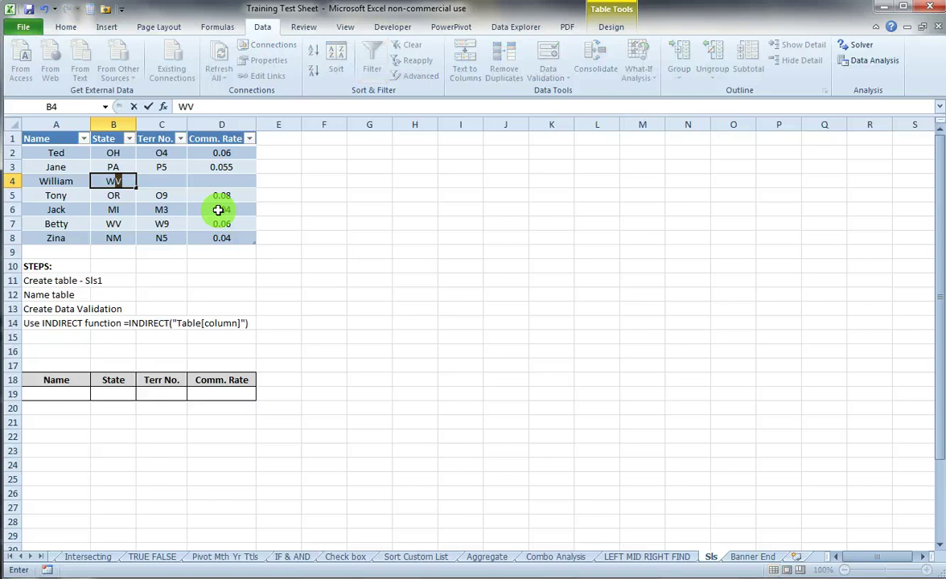
pyautogui.press('Tab')
pyautogui.write('W')
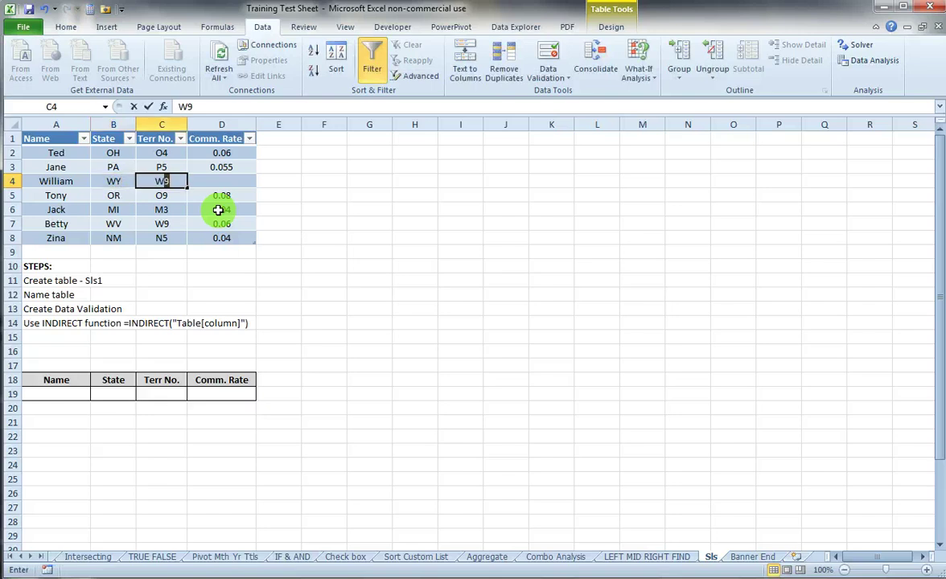
pyautogui.write('4')
pyautogui.press('Tab')
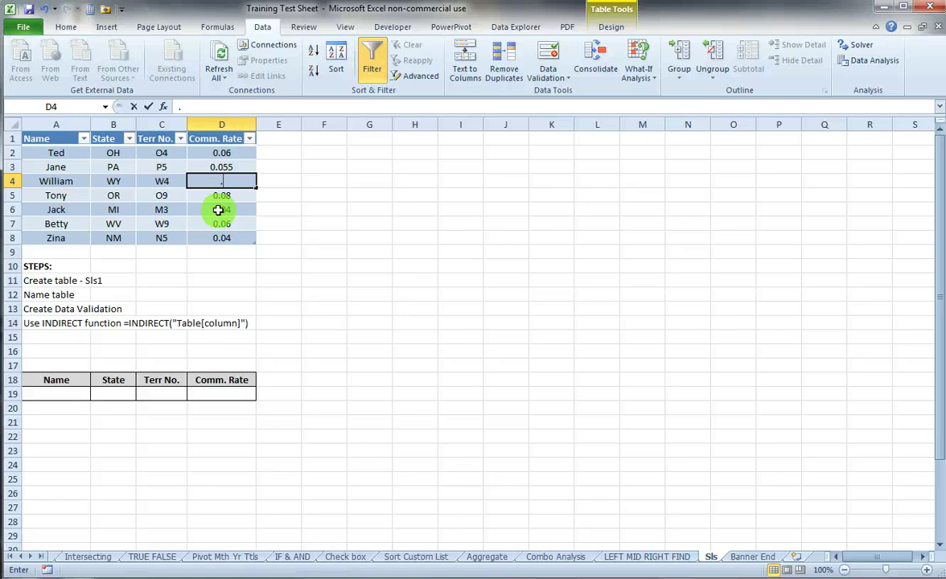
pyautogui.write('.06')
pyautogui.press('Return')
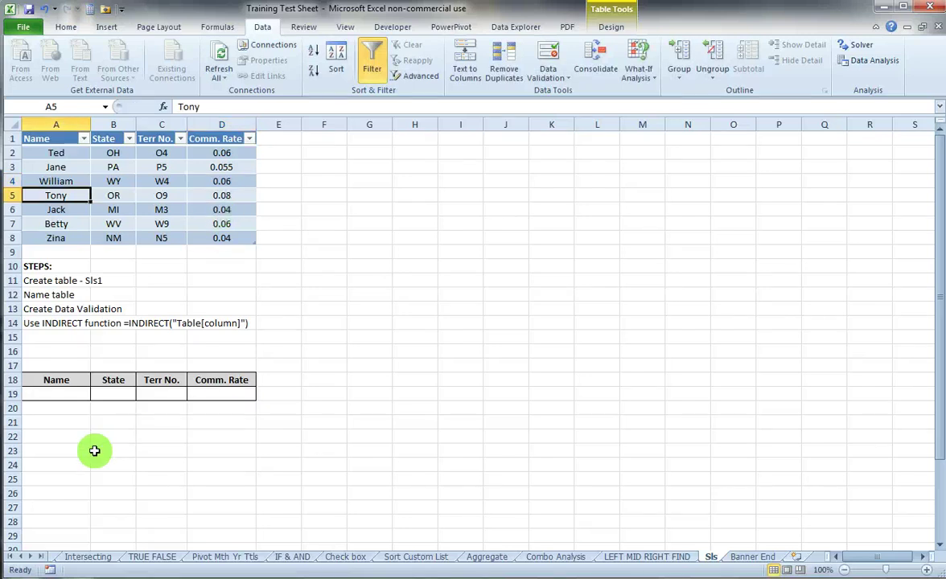
# - Check the Name drop-down in cell A19 for the added salesperson
pyautogui.click(54, 392)
pyautogui.click(96, 393)
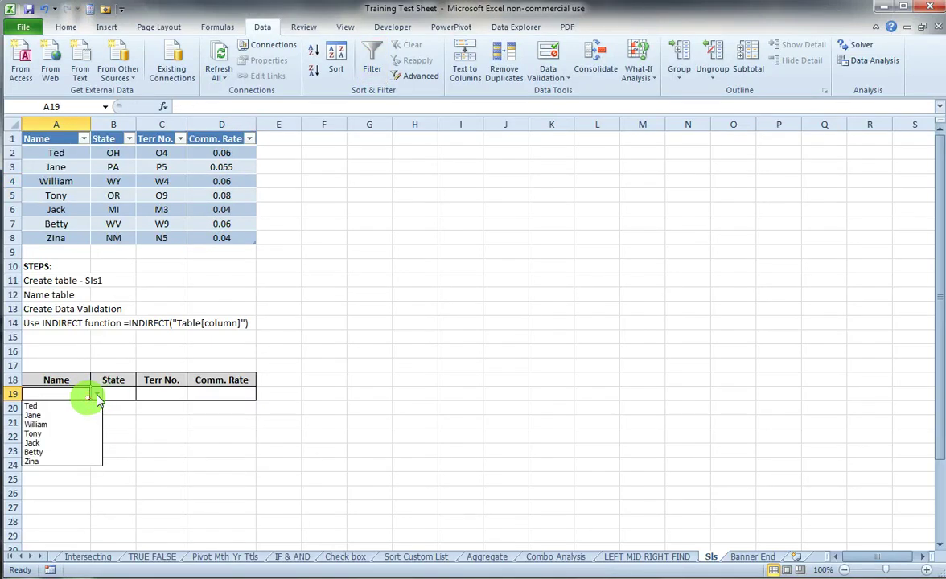
pyautogui.press('Escape')
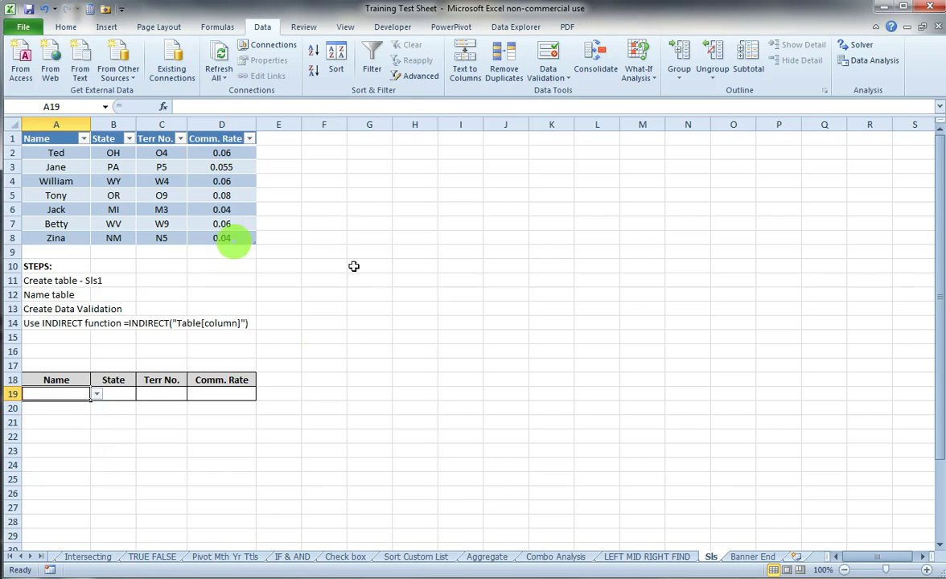
# - Append row 9 to the end of the sales table with the salesperson's name, state NY, territory number N9 and commission rate .06
pyautogui.click(211, 238)
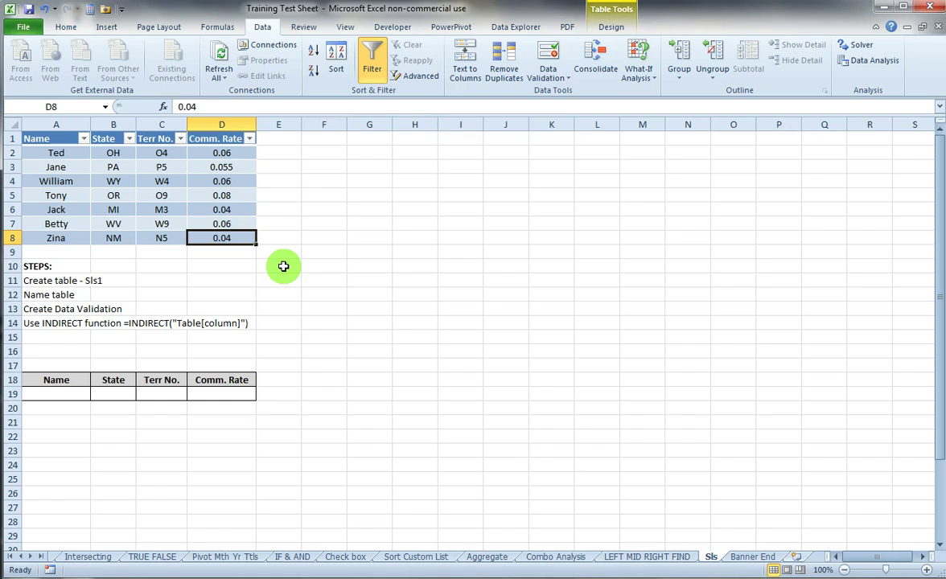
pyautogui.press('Tab')
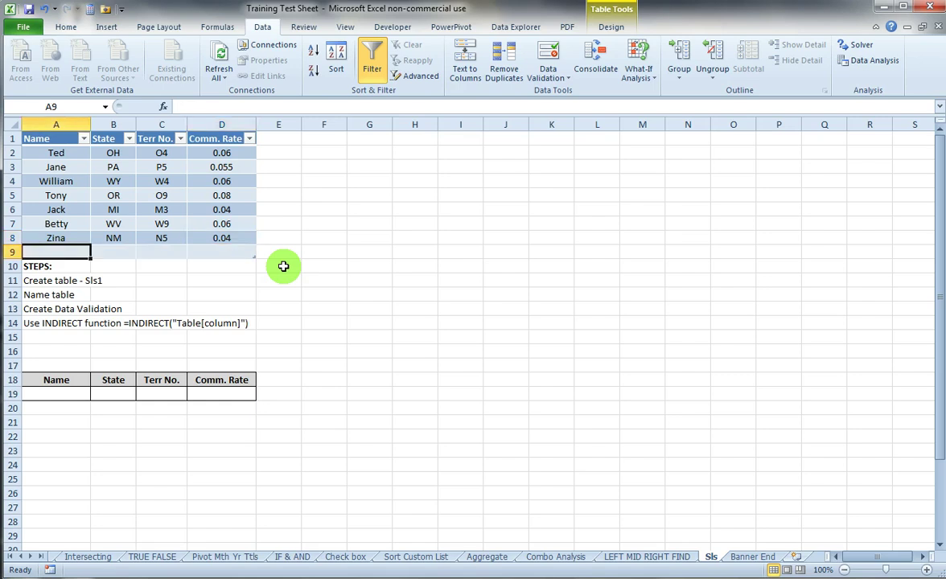
pyautogui.write('Laura')
pyautogui.press('Tab')
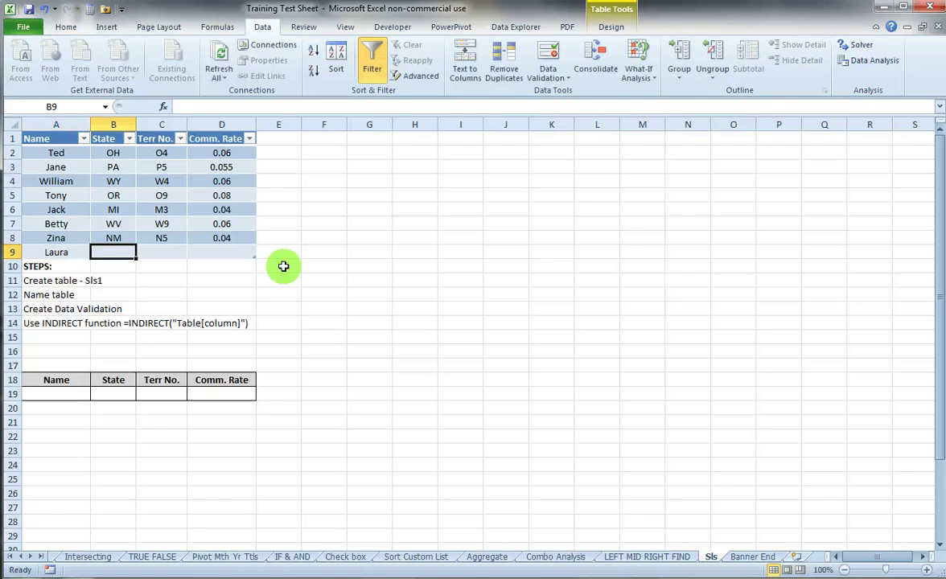
pyautogui.write('NY')
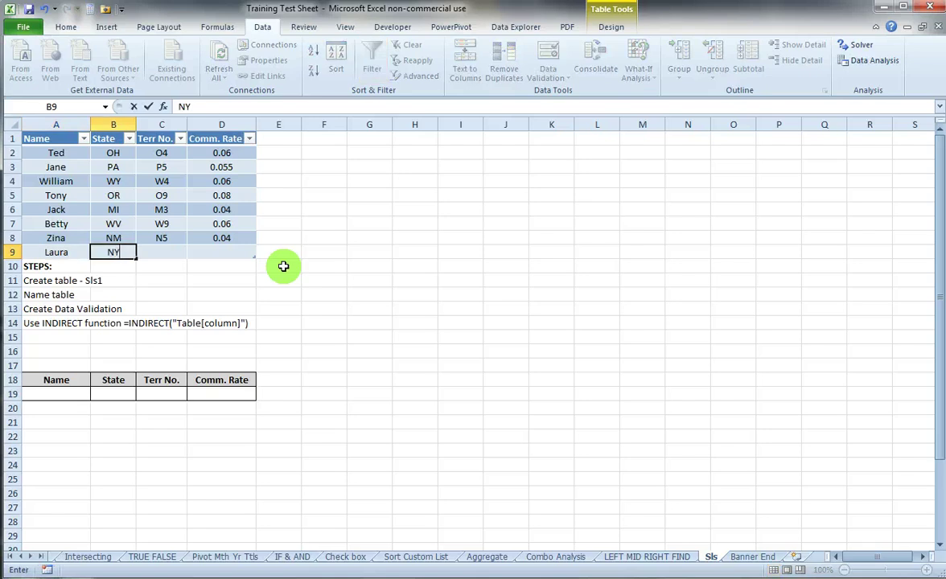
pyautogui.press('Tab')
pyautogui.write('N')
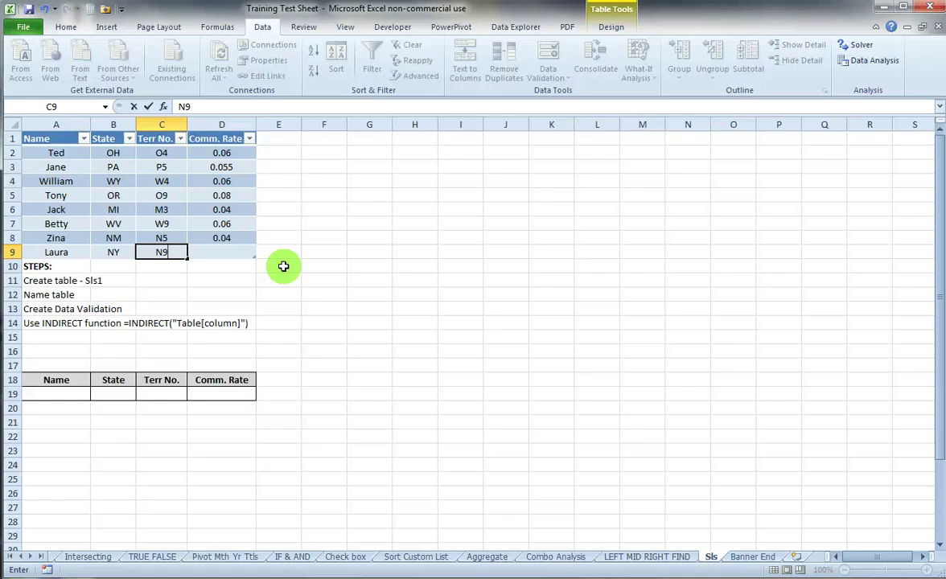
pyautogui.press('Tab')
pyautogui.write('.')
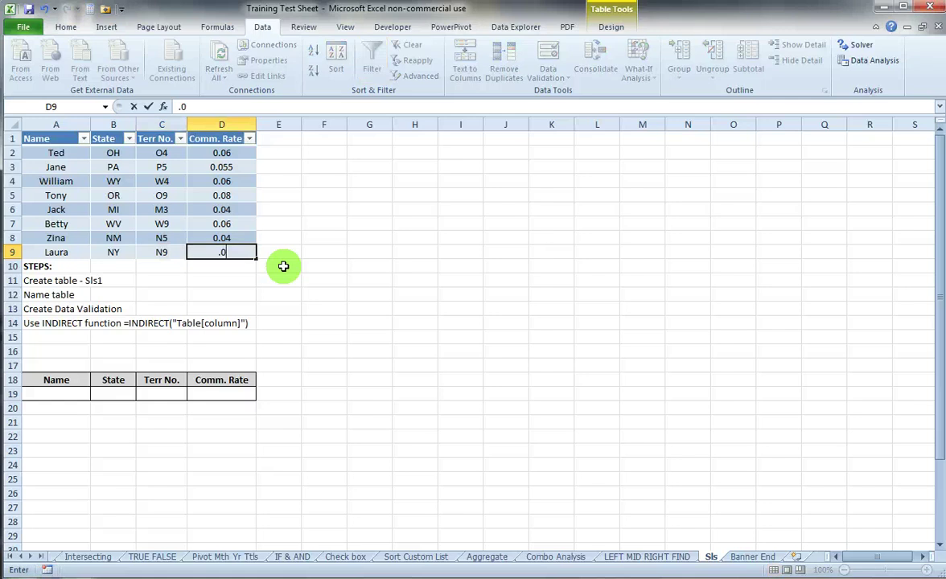
pyautogui.press('Return')
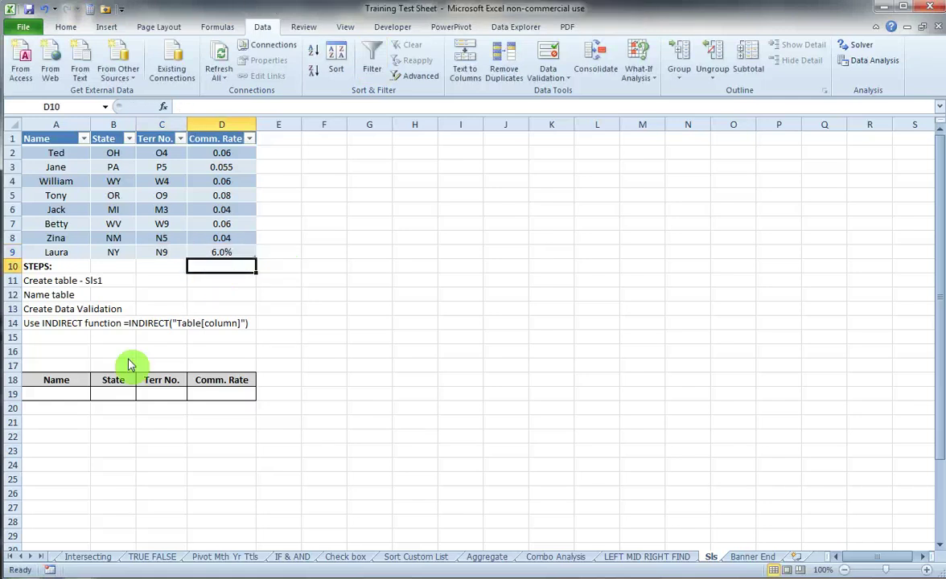
# - Check the Name drop-down in cell A19 for the salesperson added in row 9
pyautogui.click(75, 392)
pyautogui.click(95, 393)
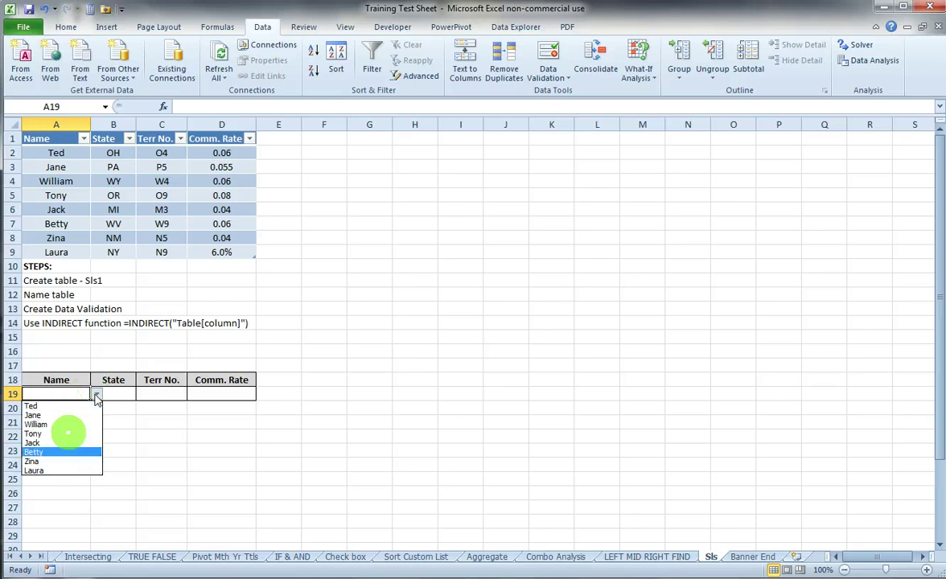
pyautogui.press('Escape')
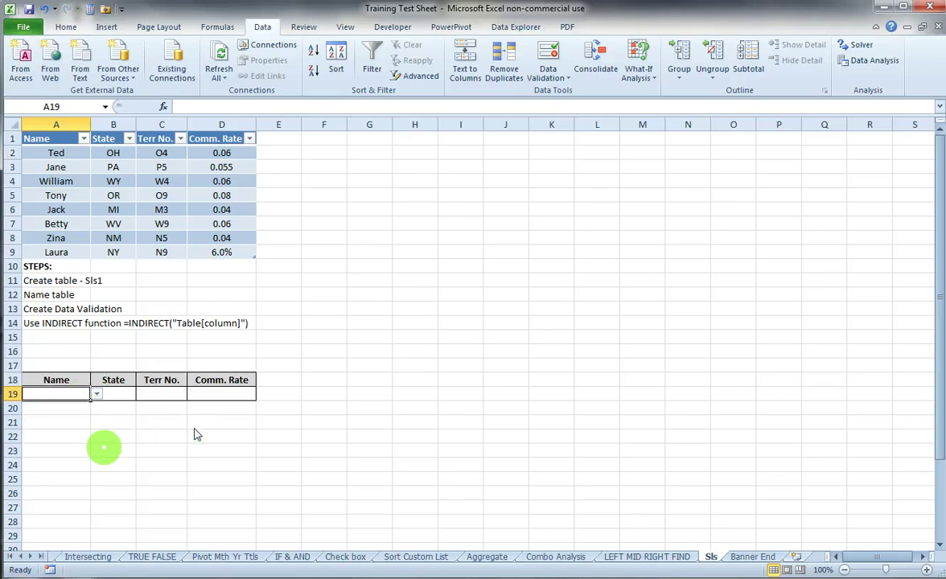
# - Copy the Name cell A19 with its data validation into the State cell B19
pyautogui.click(114, 392)
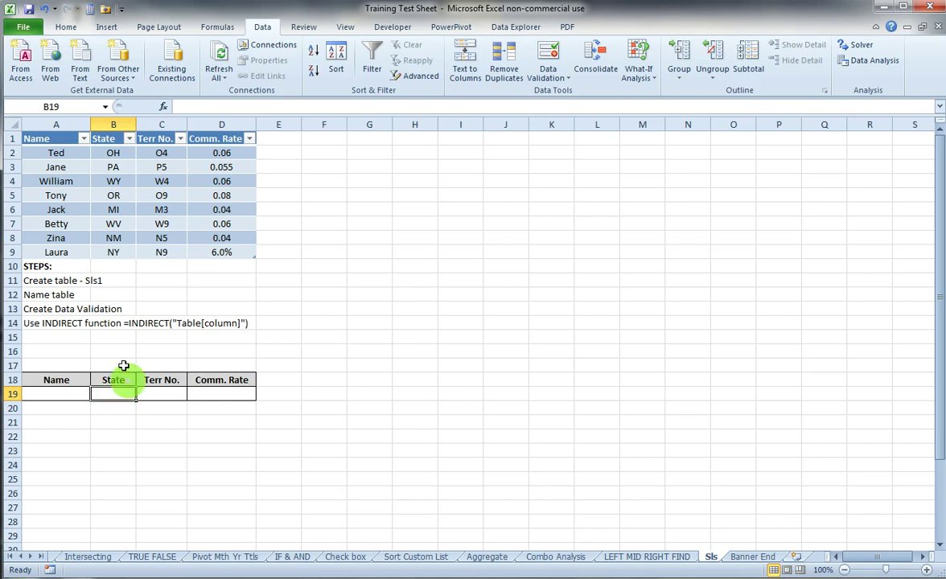
pyautogui.click(59, 393)
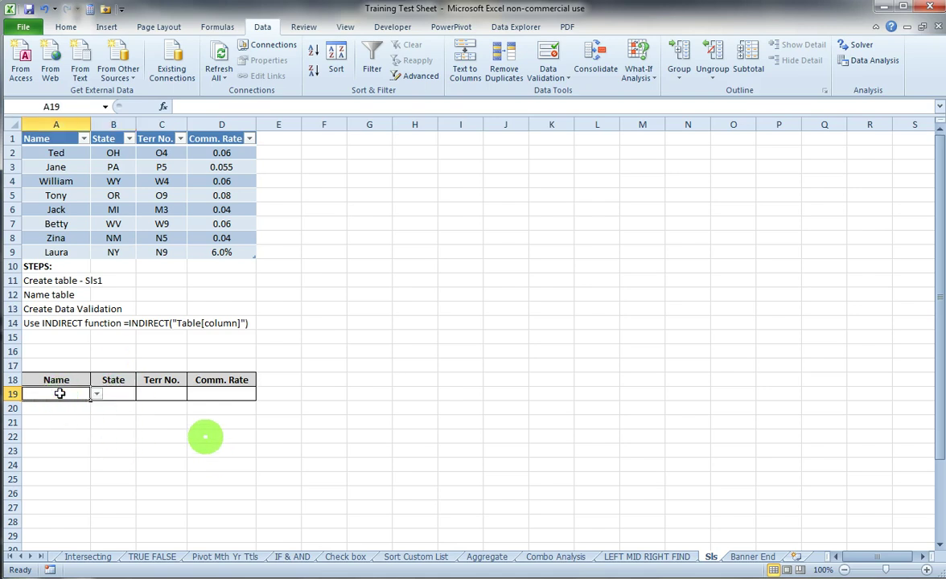
pyautogui.hotkey('ctrl', 'c')
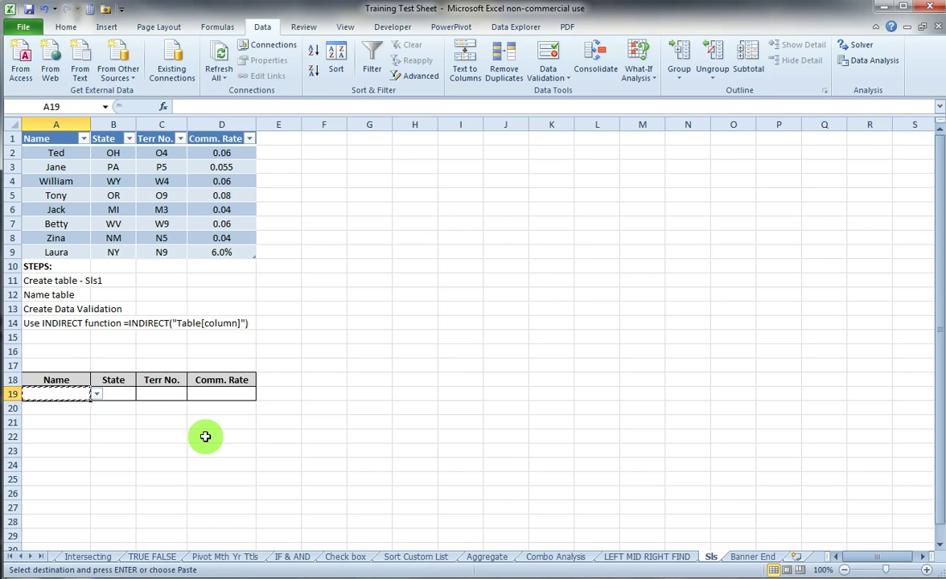
pyautogui.press('Right')
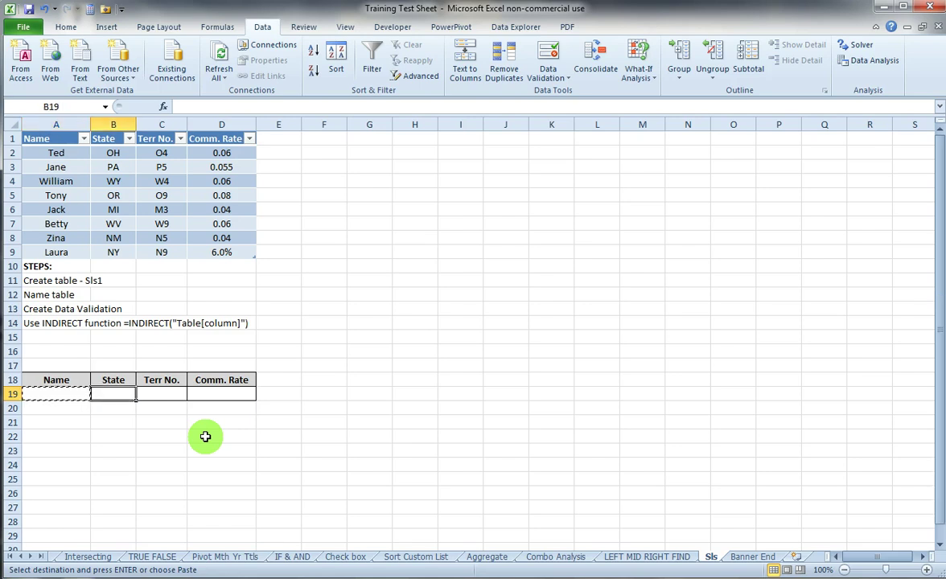
pyautogui.hotkey('ctrl', 'v')
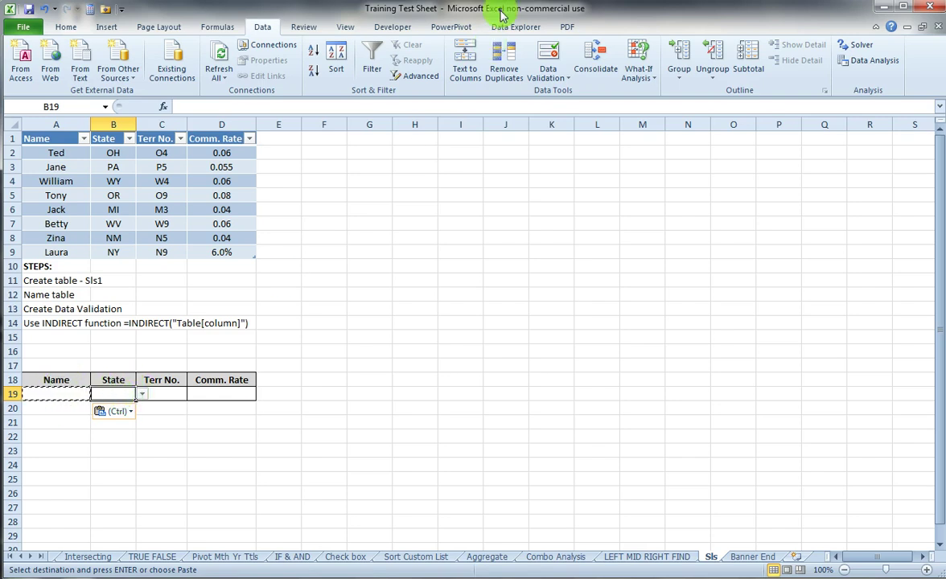
# - Change the data validation source of cell B19 to =INDIRECT("Sls_Tbl[State]")
pyautogui.click(547, 55)
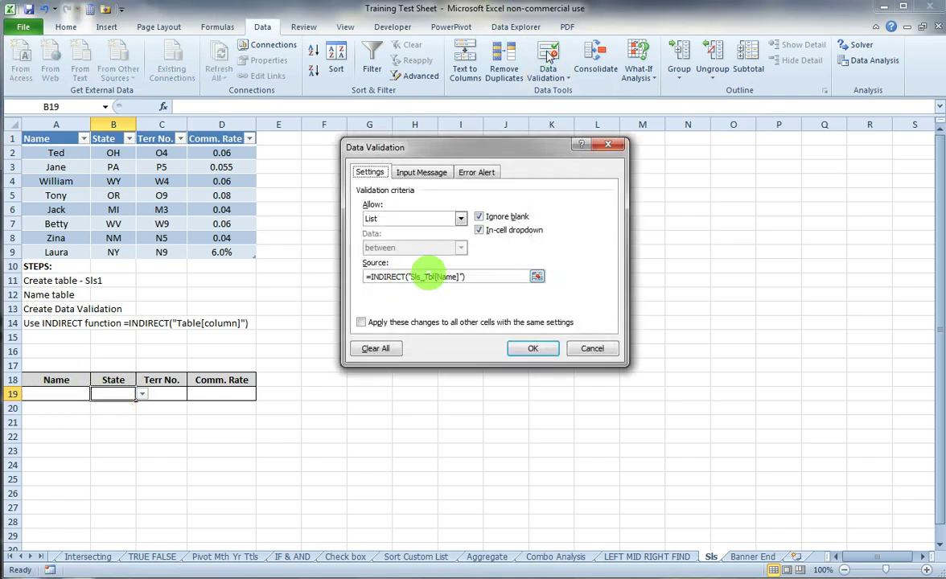
pyautogui.doubleClick(452, 277)
pyautogui.click(417, 277)
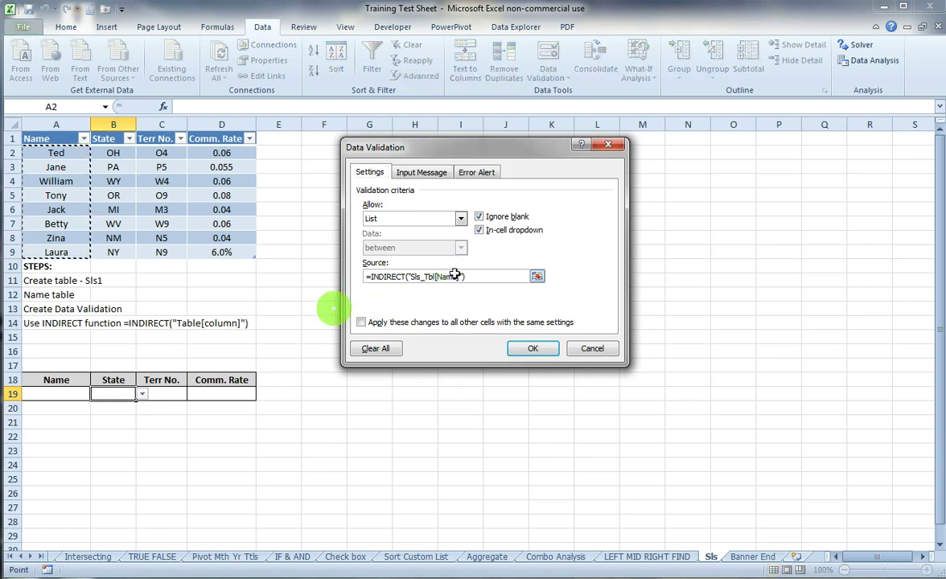
pyautogui.press('BackSpace')
pyautogui.press('BackSpace')
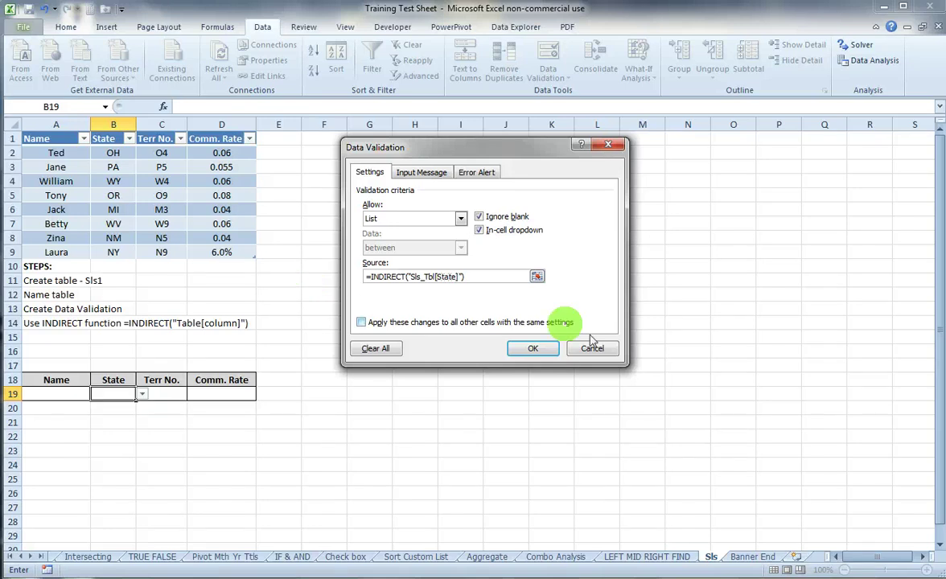
pyautogui.click(532, 348)
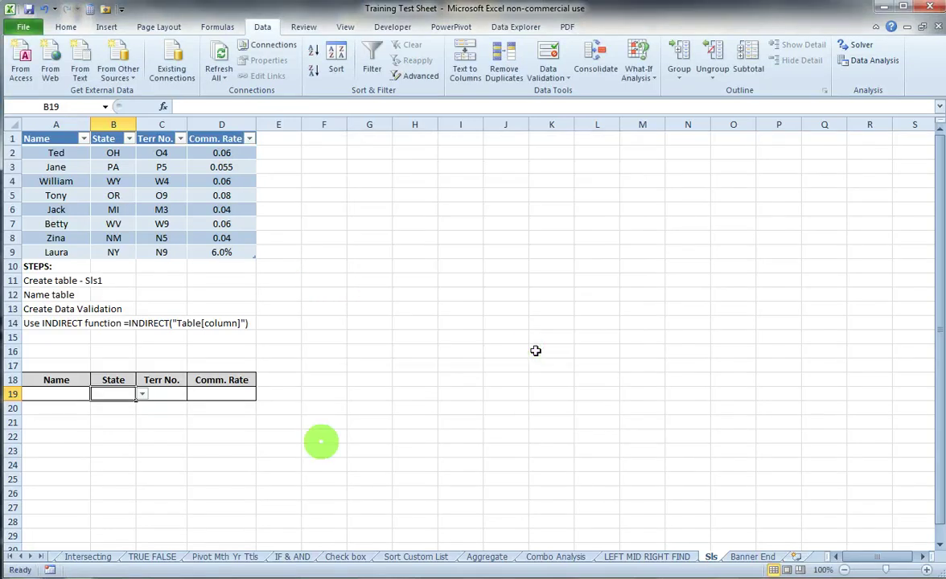
# - Check the entries offered by the State drop-down in cell B19 and the Name drop-down in cell A19
pyautogui.click(142, 394)
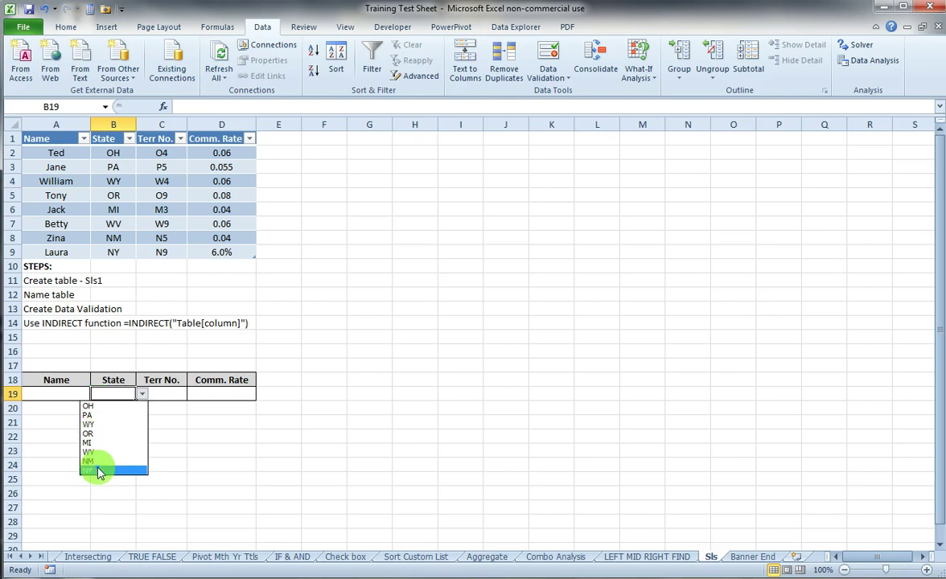
pyautogui.click(55, 391)
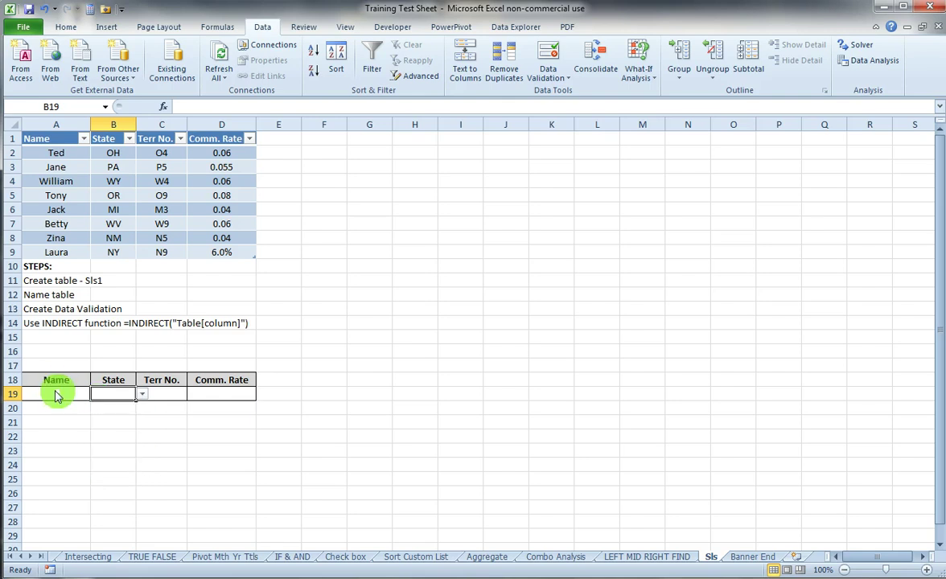
pyautogui.click(61, 393)
pyautogui.click(95, 394)
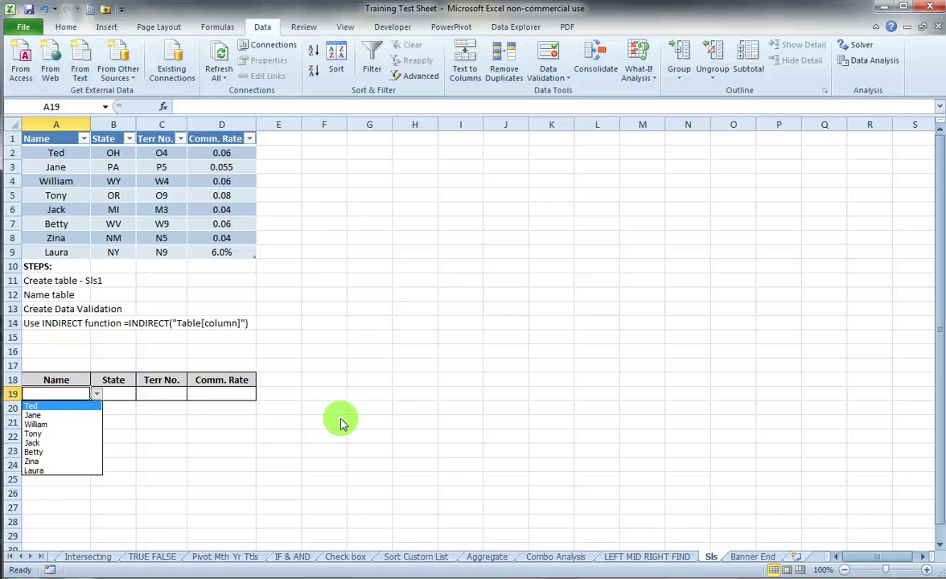
# - Switch to the Banner End sheet to view the closing banner
pyautogui.click(743, 555)
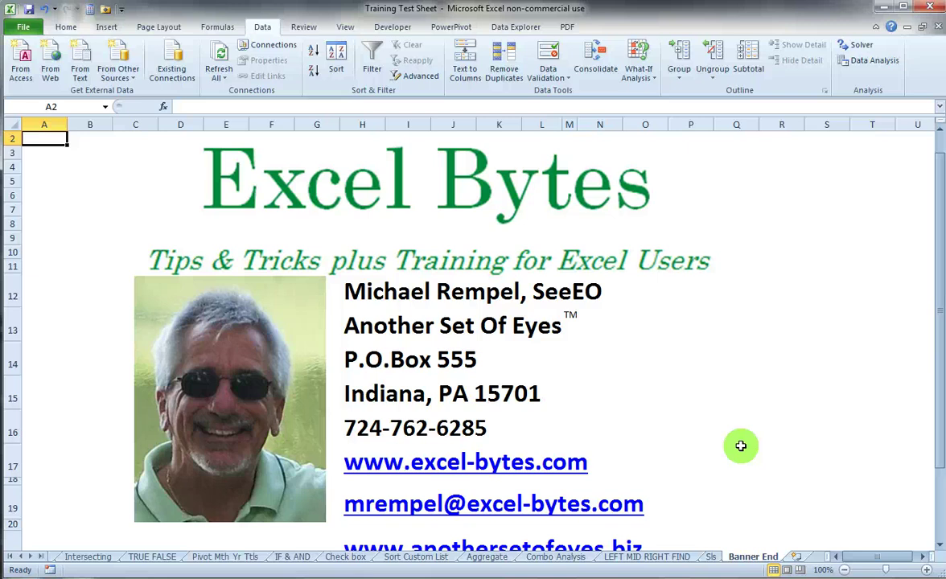
pyautogui.click(601, 486)
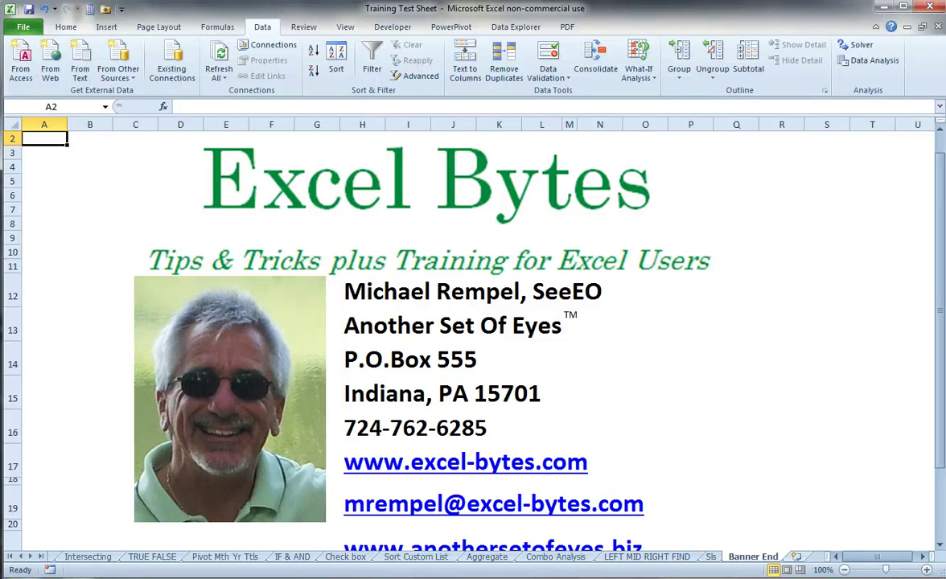